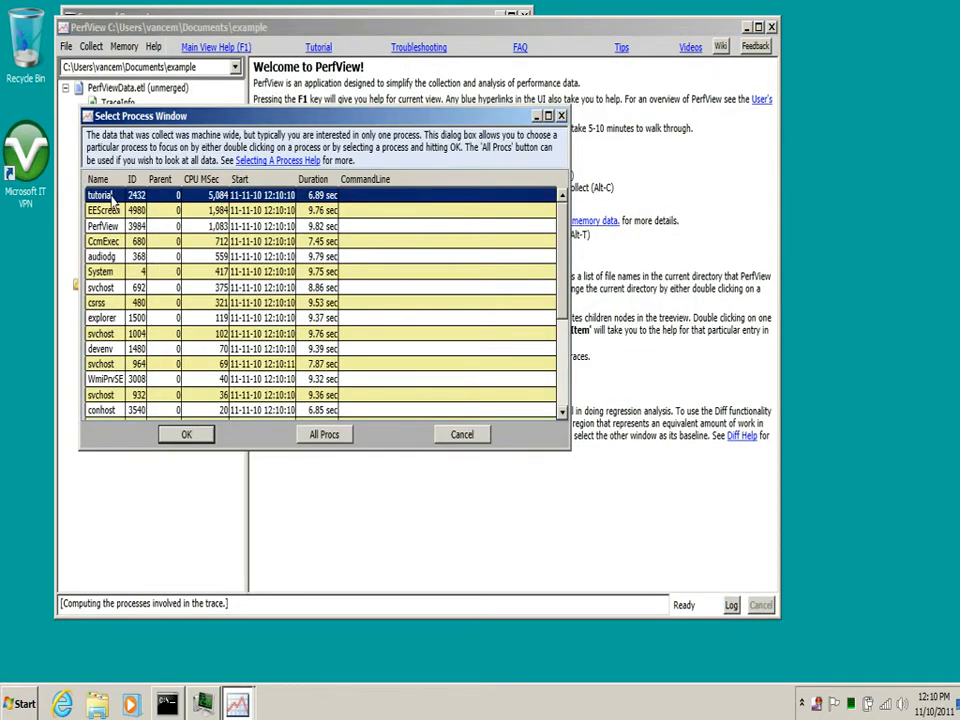
Open the CPU stacks of the tutorial process and examine the total metric and Metric/msec figures in its summary
double_click(112, 196)
drag(399, 139, 321, 28)
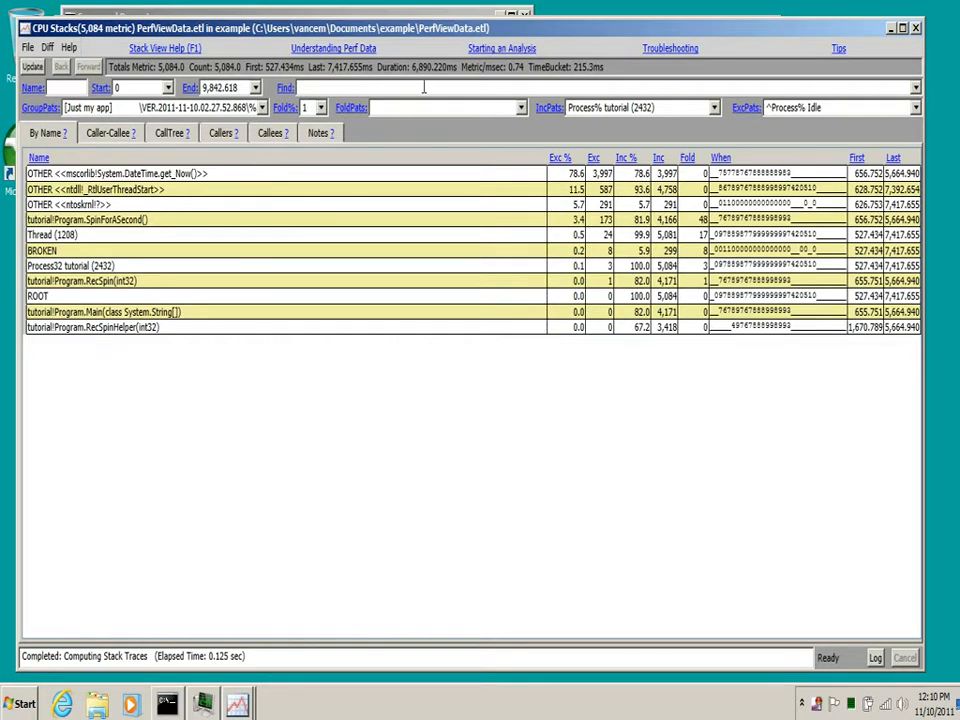
drag(156, 66, 277, 64)
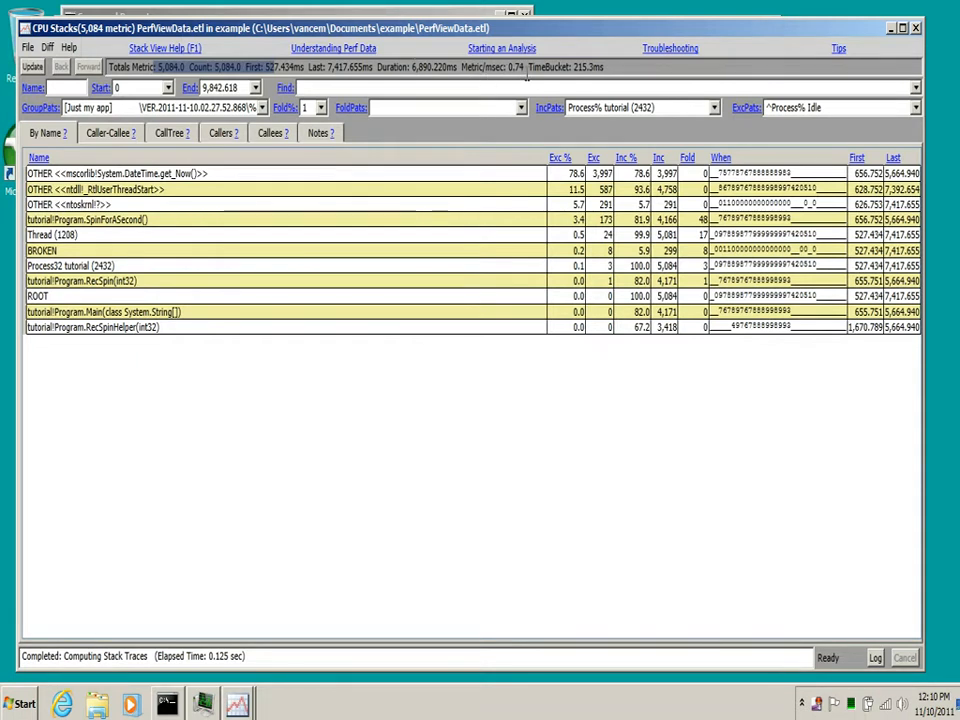
drag(524, 66, 461, 66)
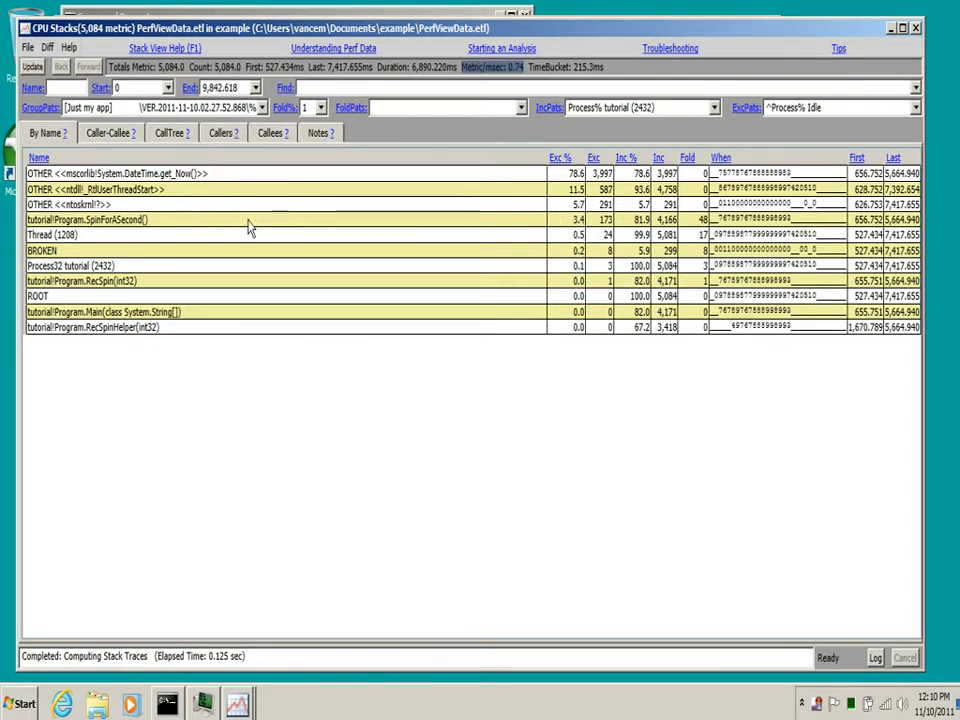
Sum the exclusive percentages of the DateTime.get_Now and RtlUserThreadStart rows, and examine the share of DateTime.get_Now
drag(575, 174, 578, 196)
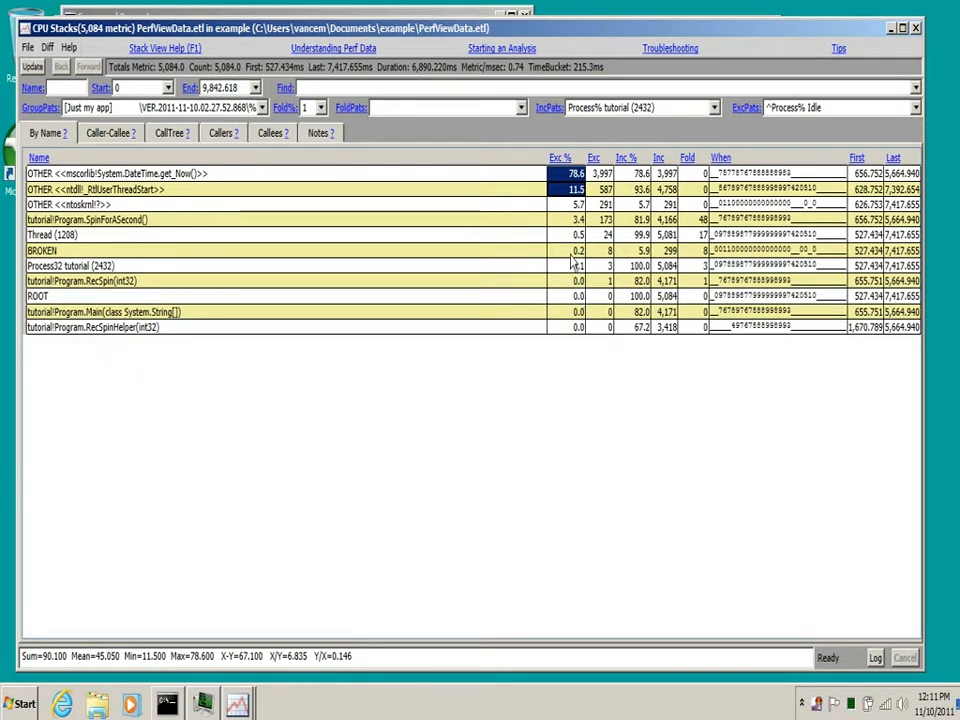
click(540, 251)
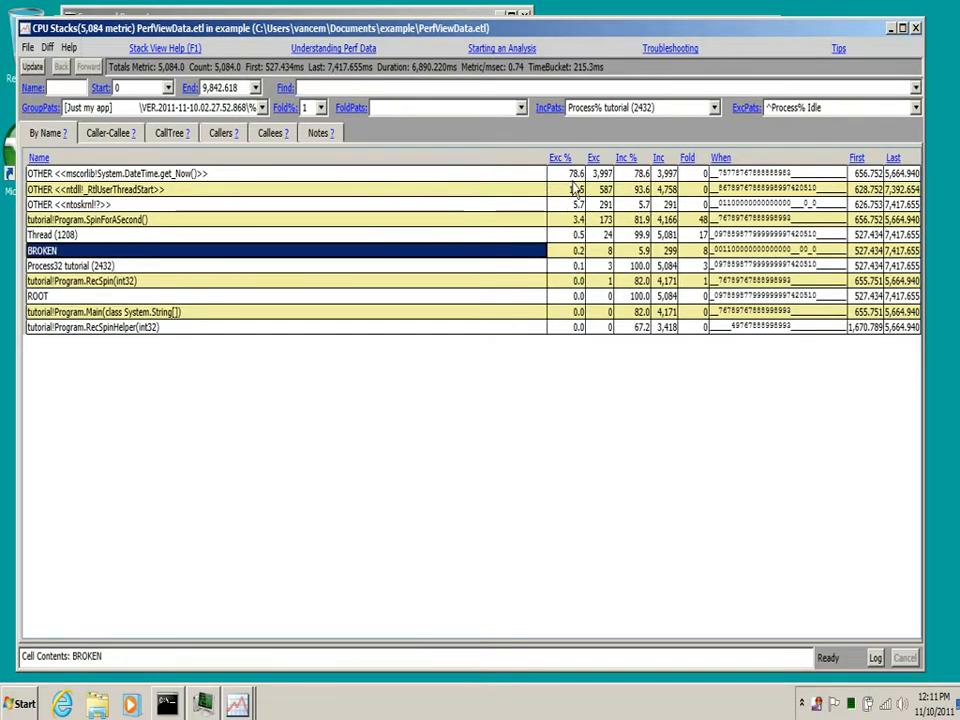
click(576, 174)
click(235, 178)
drag(235, 178, 577, 190)
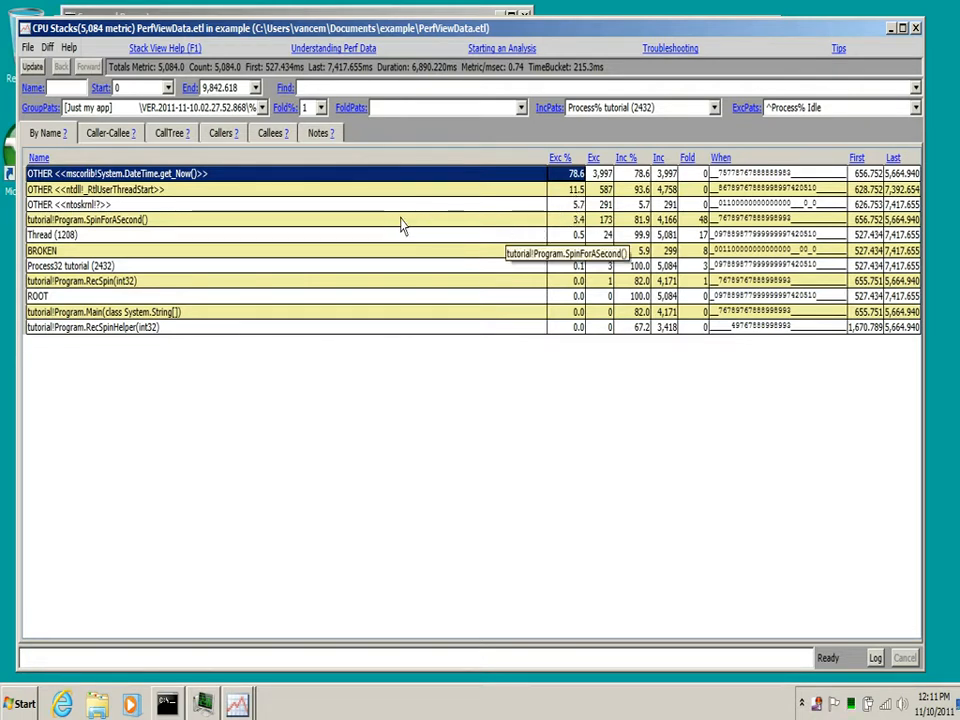
Sum the exclusive costs of the rows from OTHER <<ntdll!_RtlUserThreadStart>> down to Process32 tutorial
click(404, 189)
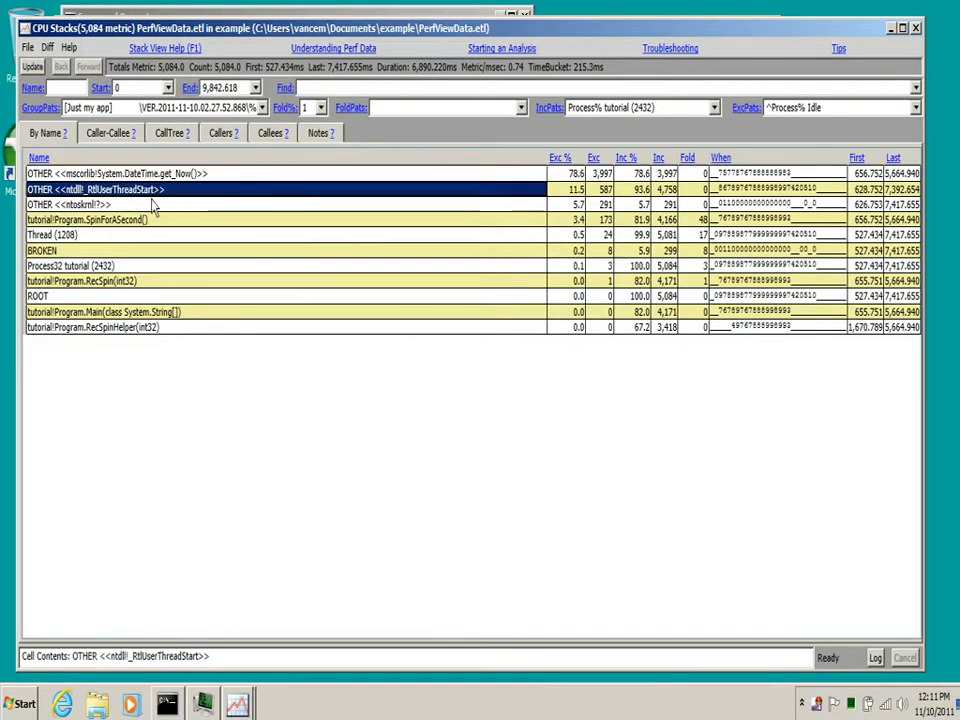
shift+click(450, 219)
drag(600, 189, 603, 266)
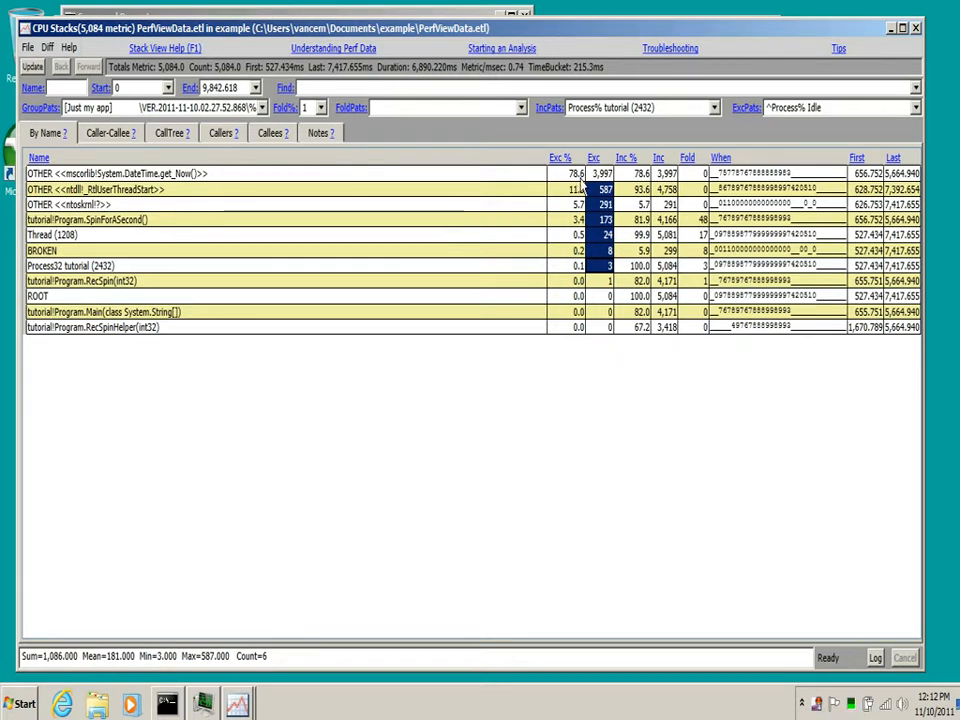
click(530, 251)
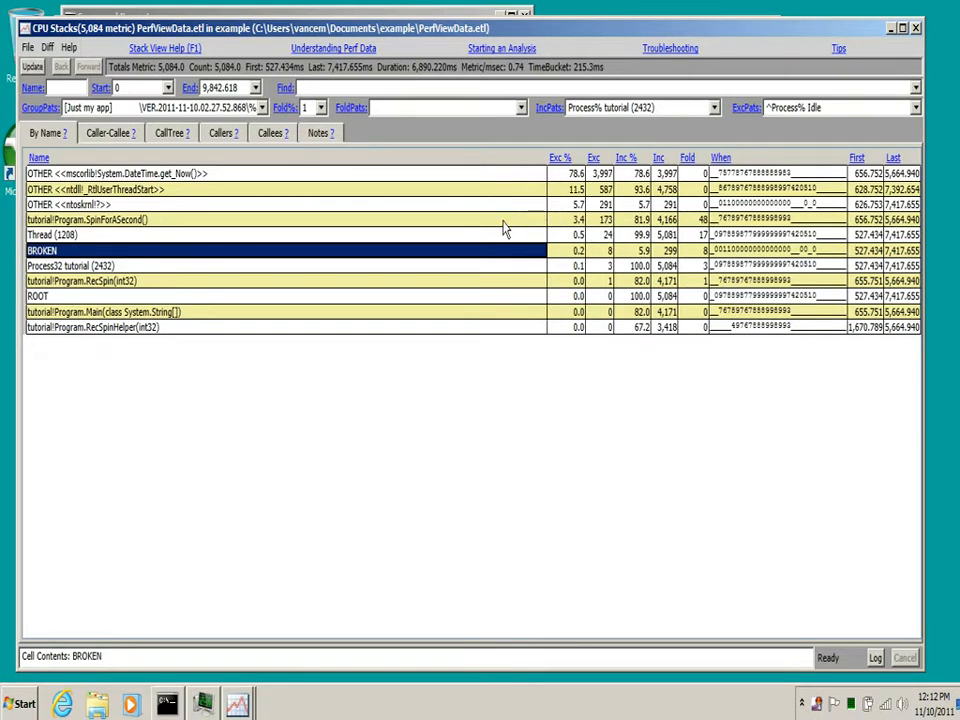
Drill into the exclusive samples of OTHER <<mscorlib!System.DateTime.get_Now()>> and check the total metric in the new stack window
click(606, 176)
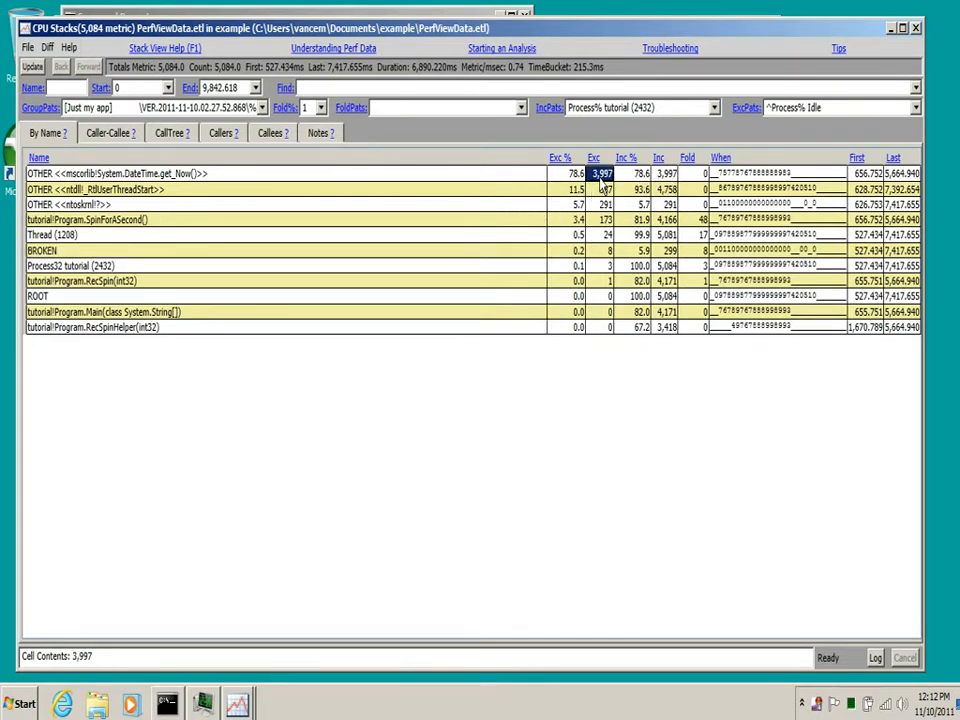
click(668, 176)
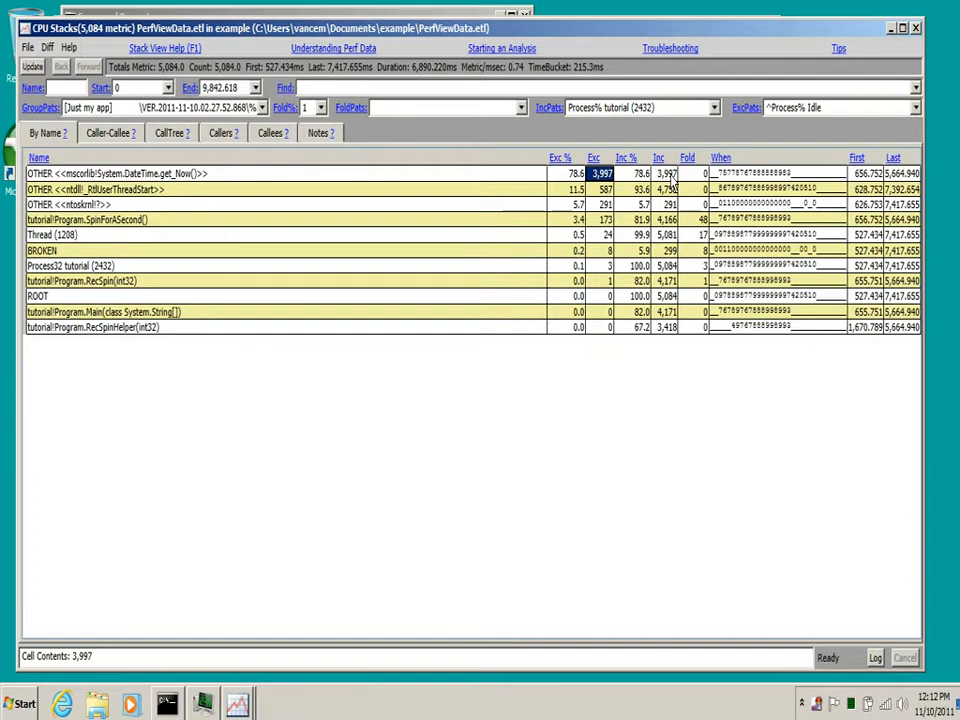
click(601, 176)
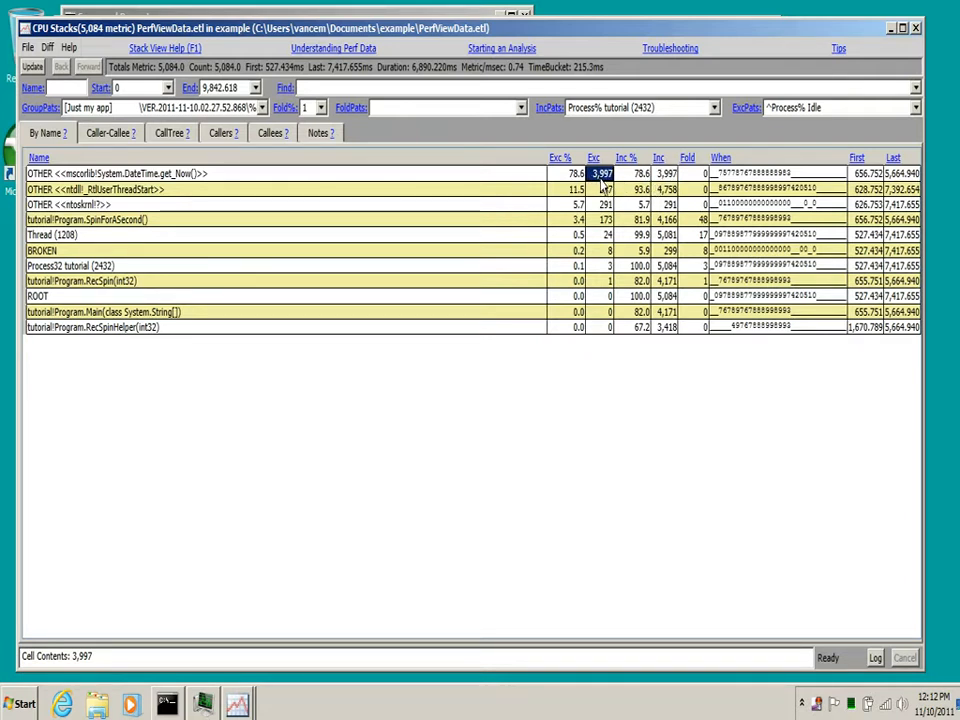
right_click(603, 179)
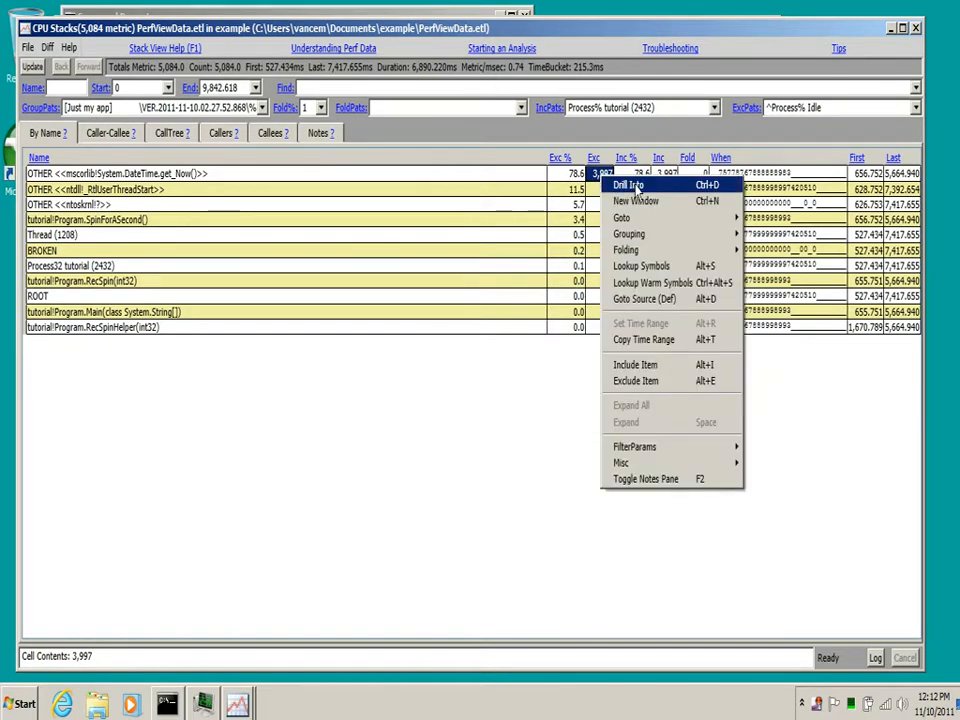
click(636, 184)
drag(588, 162, 541, 215)
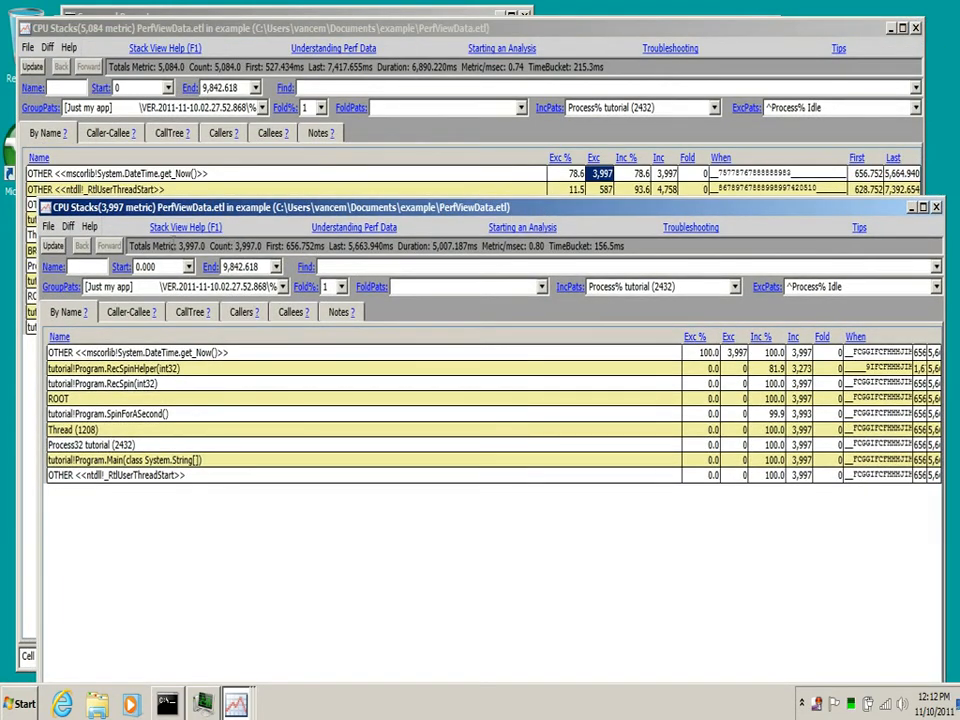
drag(180, 245, 207, 246)
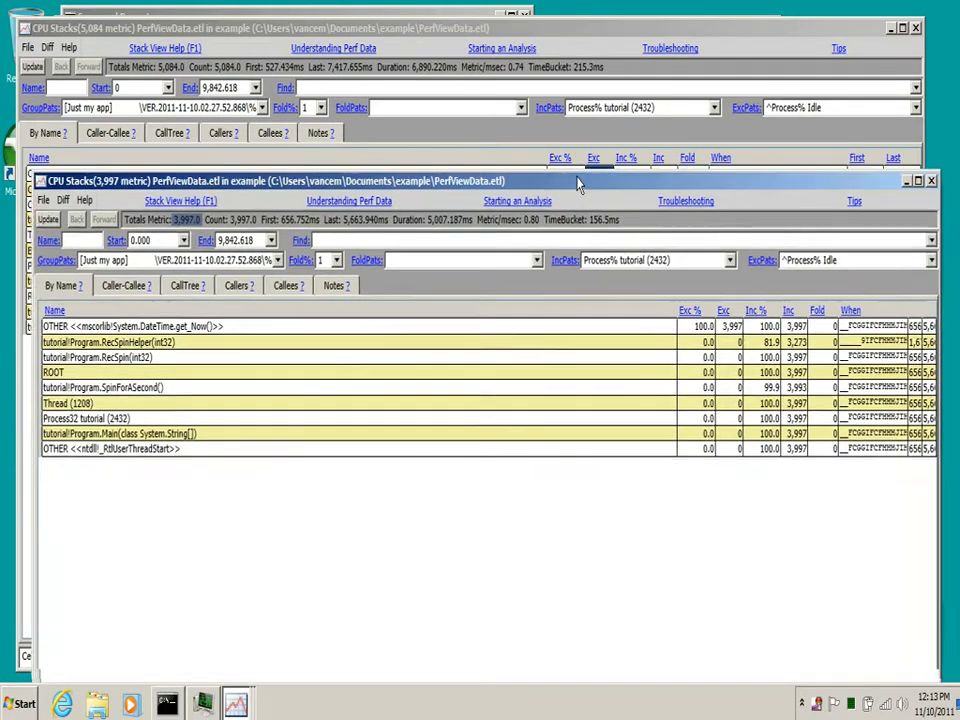
drag(589, 213, 561, 21)
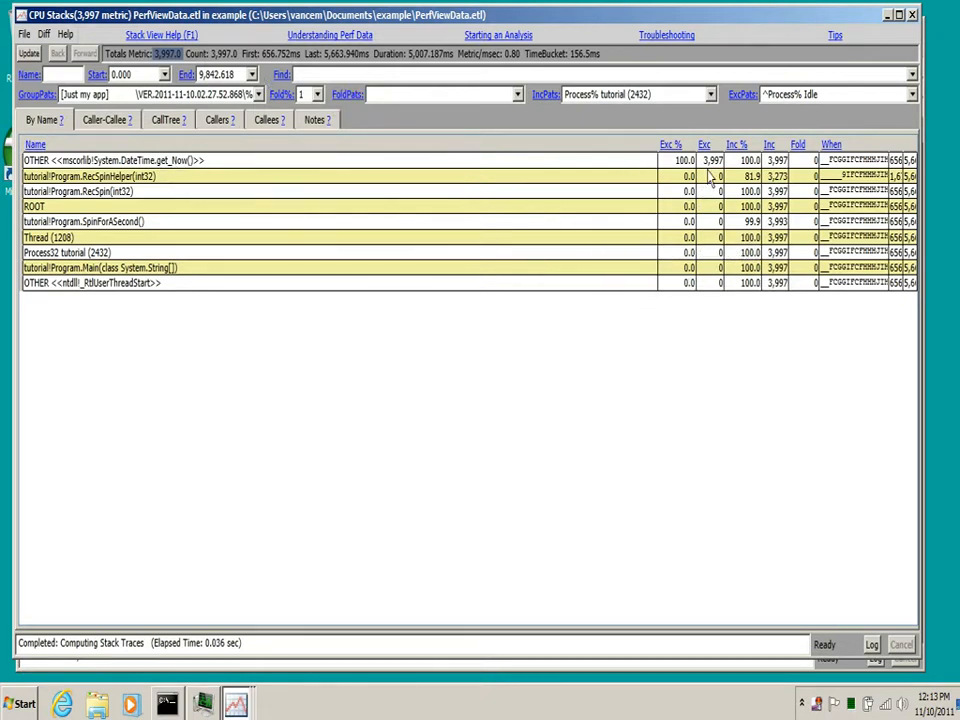
Ungroup the mscorlib module in the drilled-down DateTime.get_Now stacks and compare the result with the original stack window
right_click(178, 162)
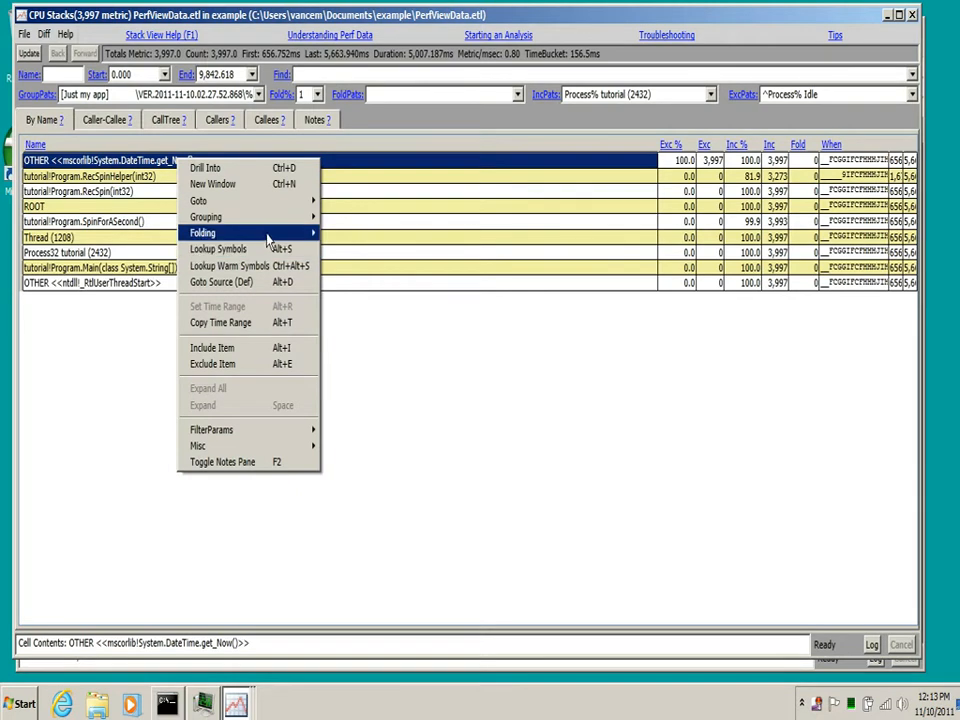
mouse_move(312, 220)
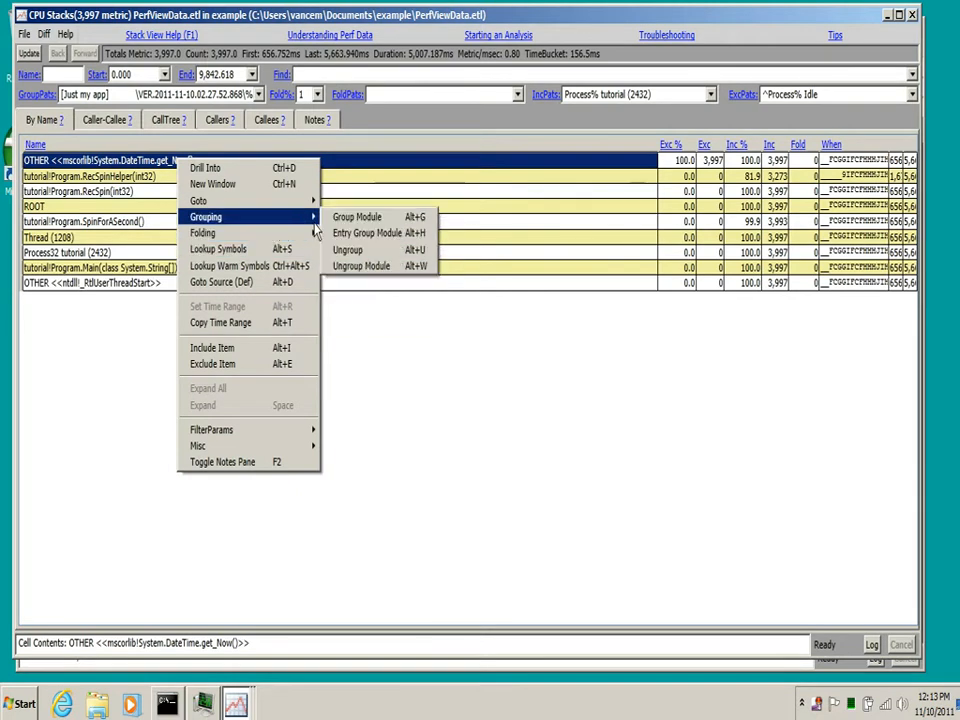
click(376, 272)
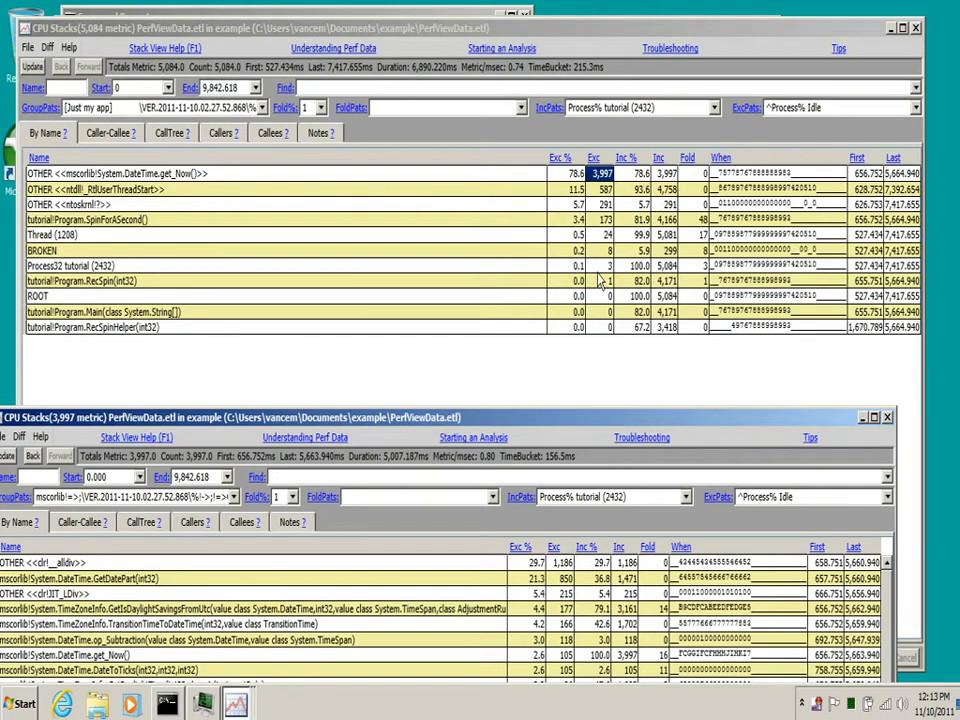
click(177, 174)
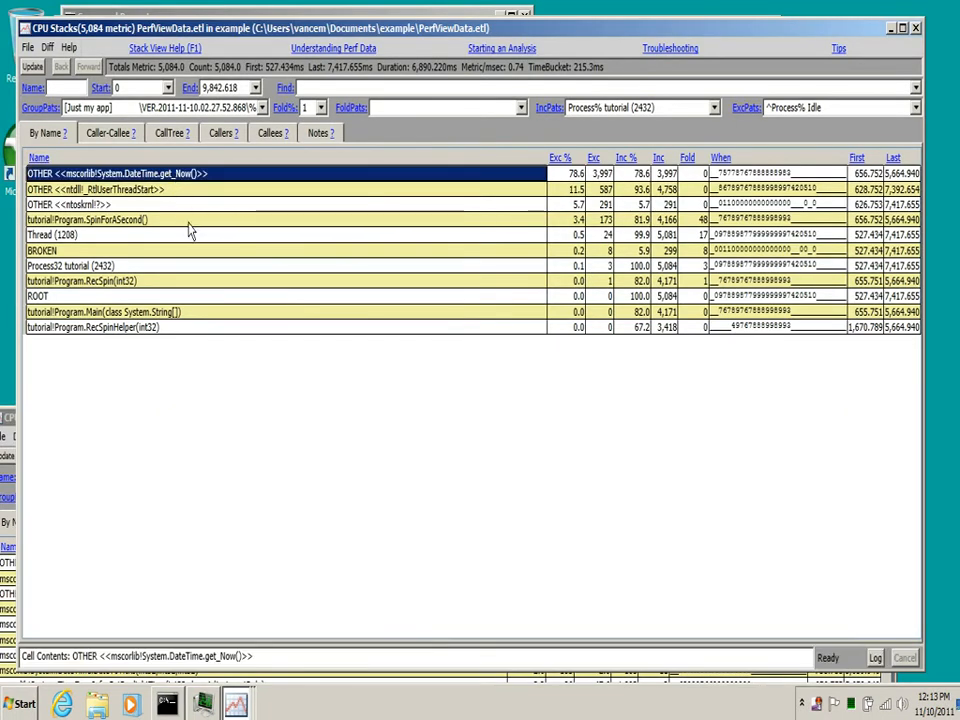
click(10, 415)
drag(107, 424, 158, 35)
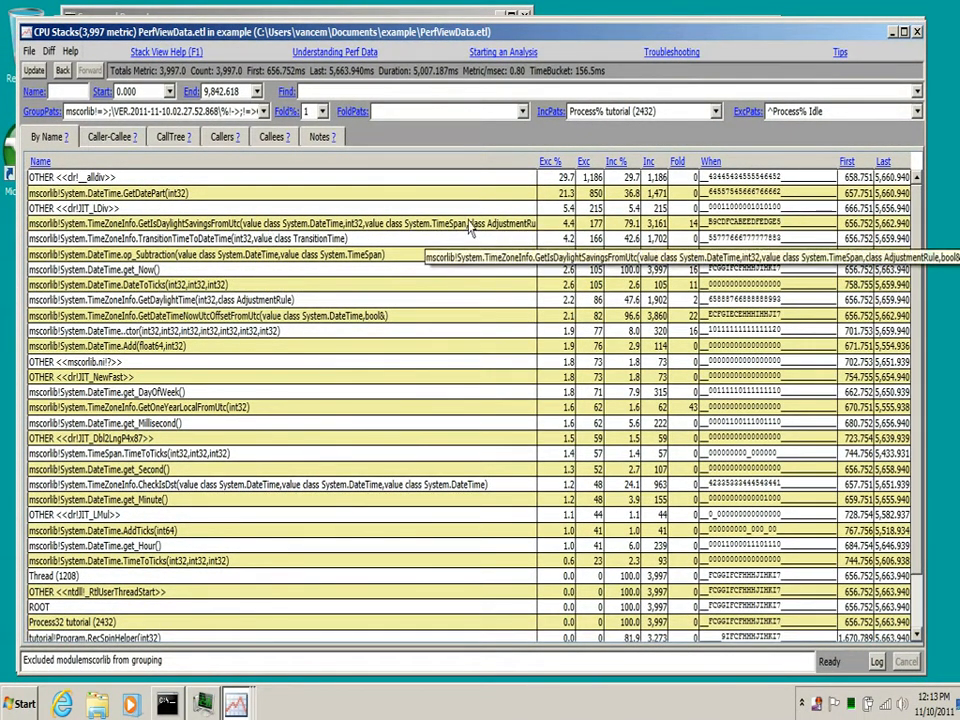
Examine the names and exclusive percentages of the ungrouped methods, focusing on clr!__alldiv and DateTime.GetDatePart
click(100, 196)
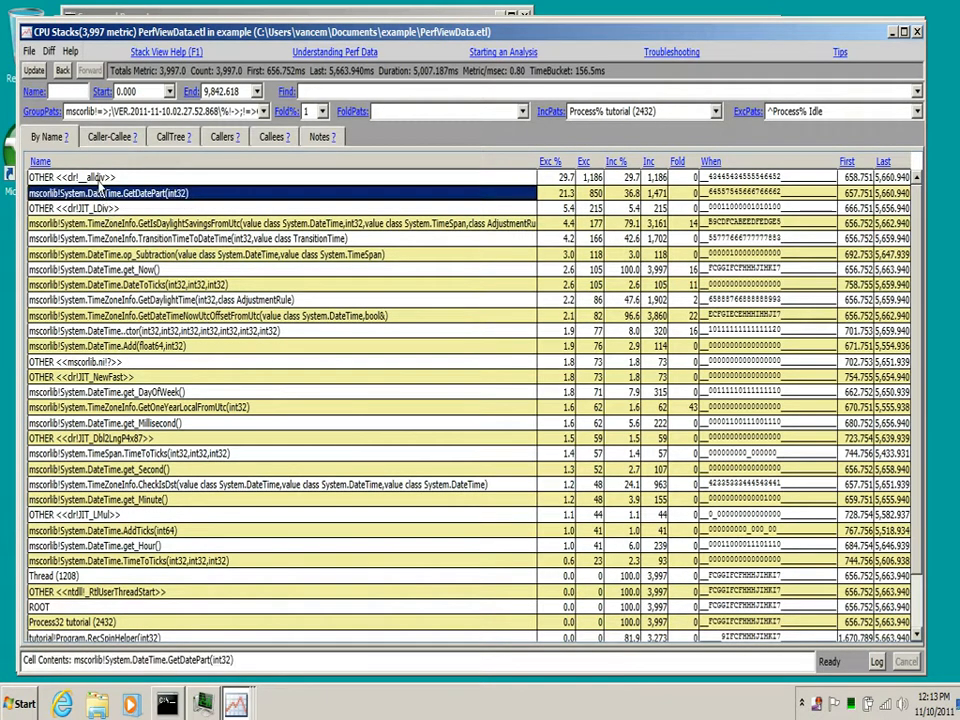
key(Up)
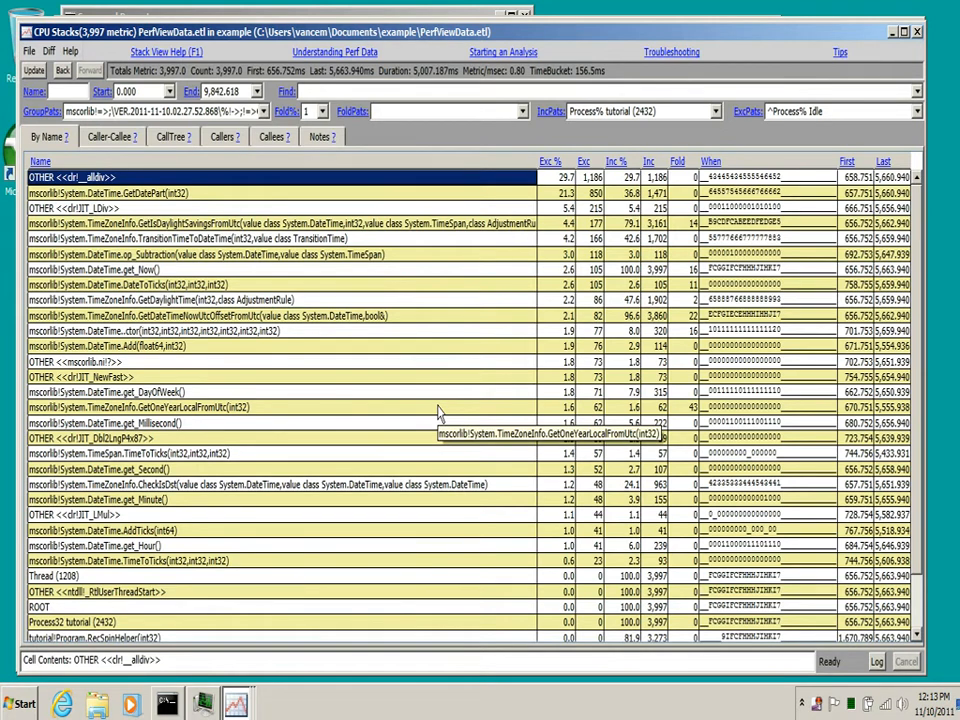
drag(553, 192, 568, 558)
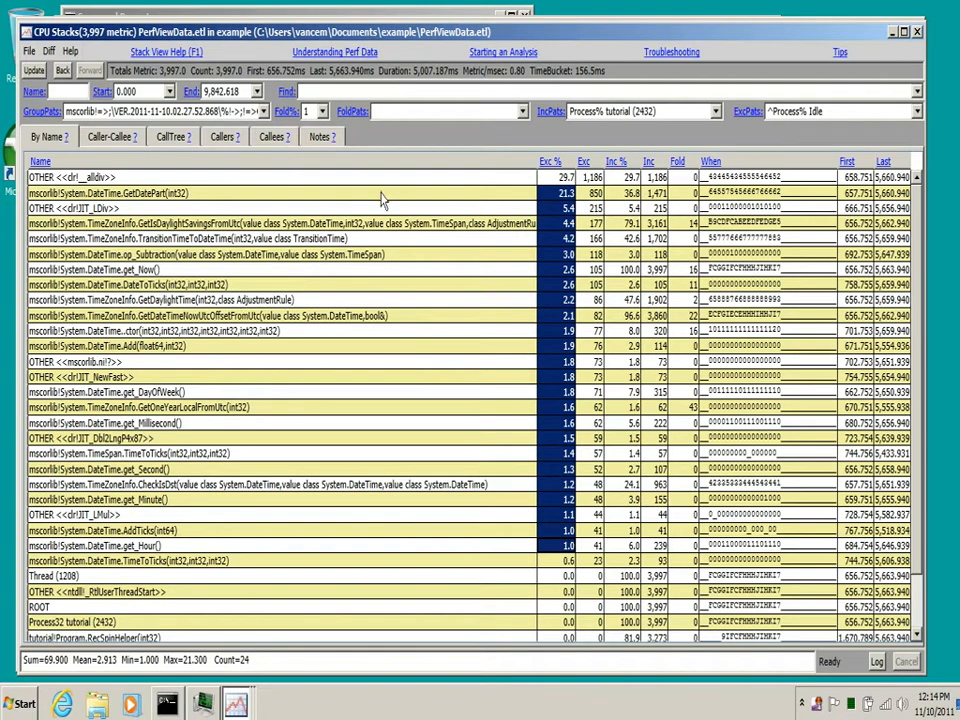
click(275, 223)
drag(205, 192, 310, 180)
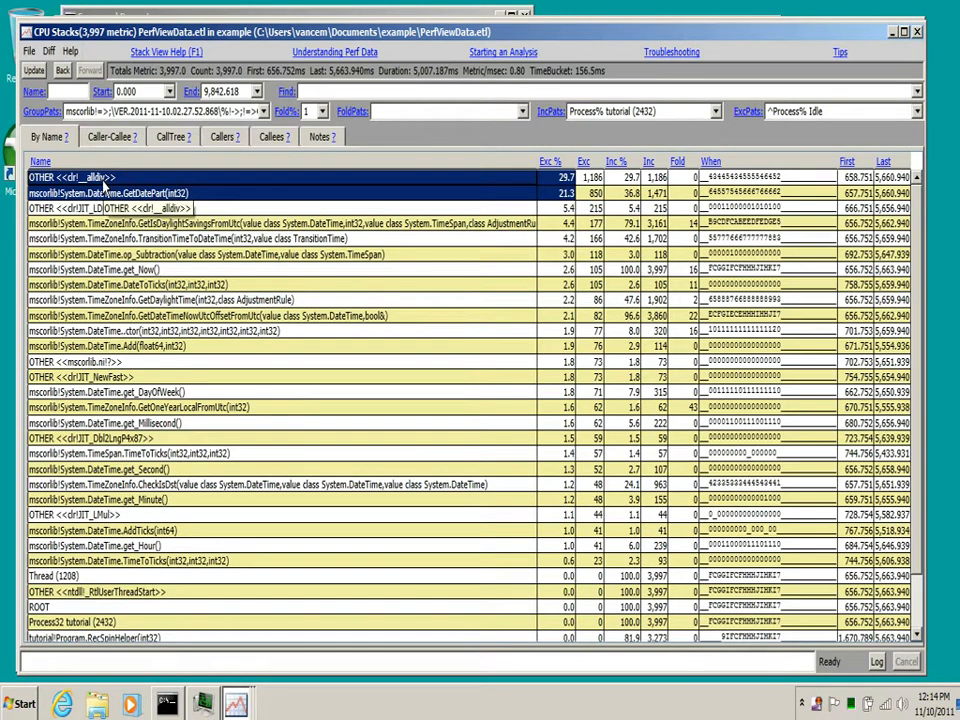
click(143, 198)
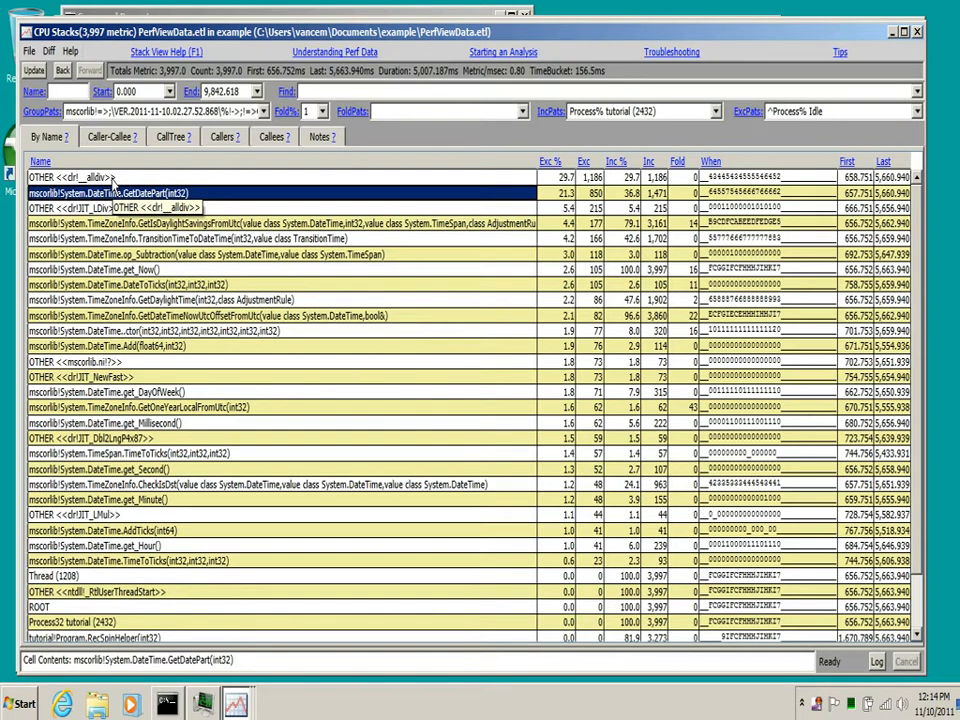
View the callers of OTHER <<clr!__alldiv>> and examine the inclusive costs of the DateTime methods calling it
double_click(112, 179)
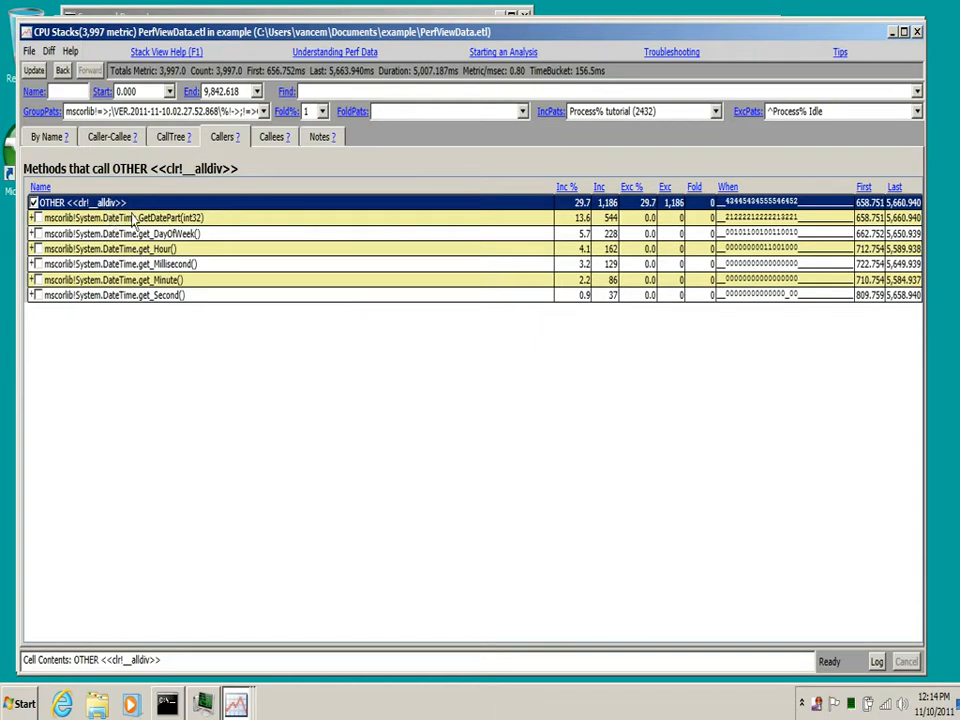
click(45, 137)
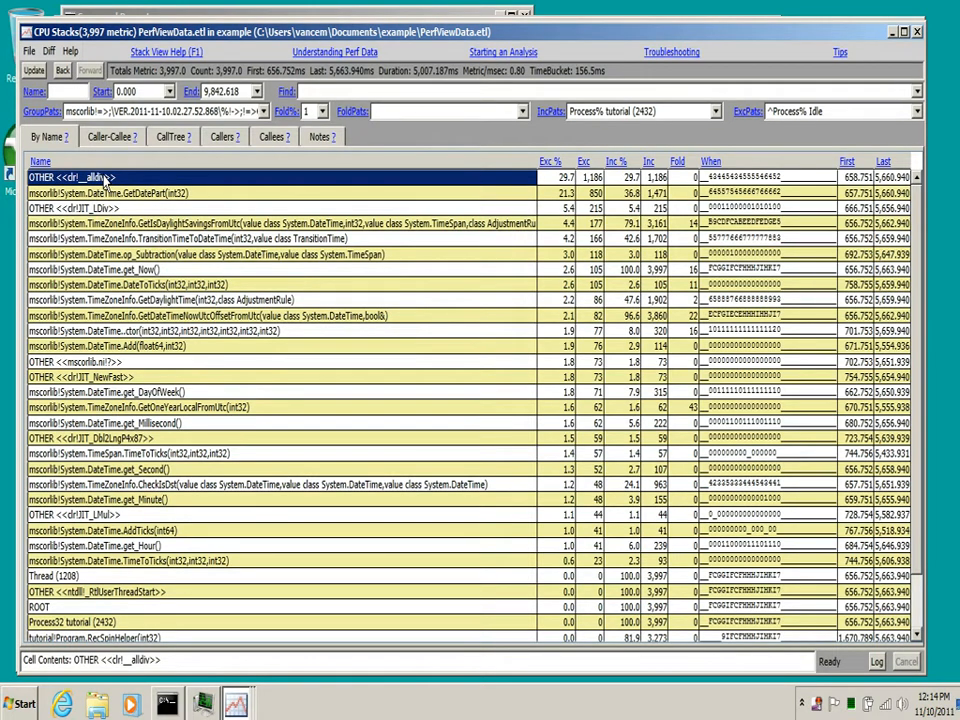
double_click(105, 181)
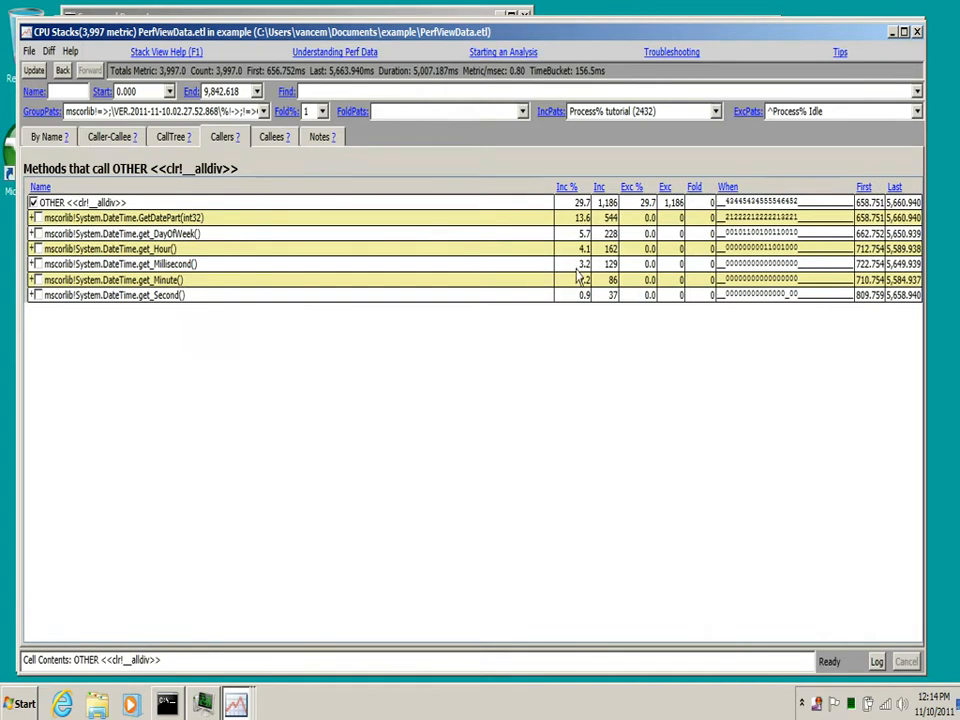
drag(606, 281, 452, 223)
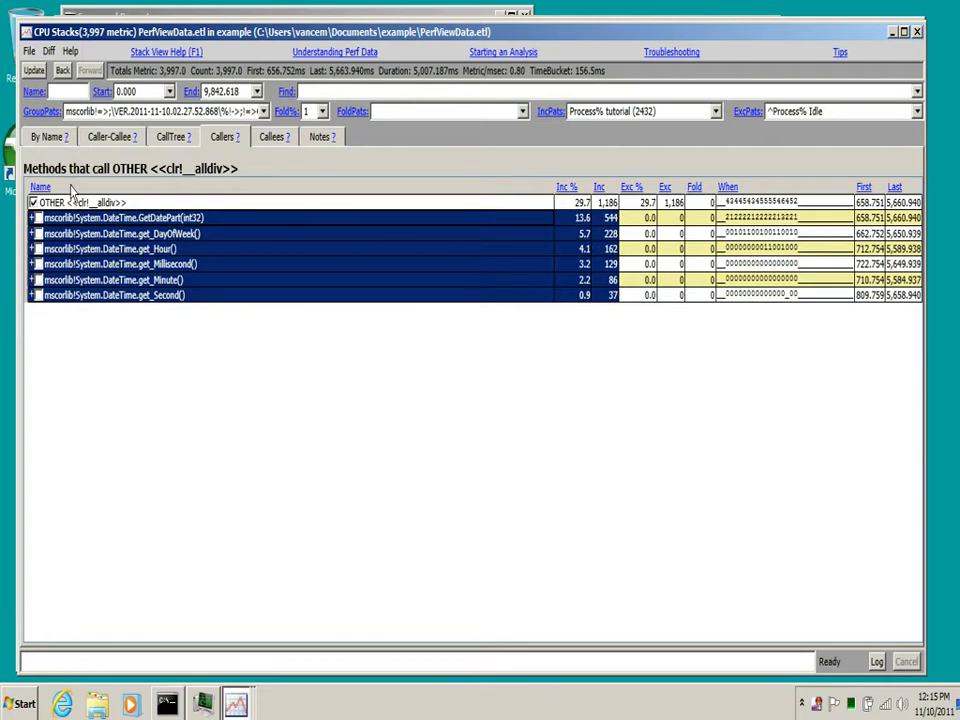
View the callers of mscorlib!System.DateTime.GetDatePart(int32) and examine the two with the highest inclusive percentages
click(50, 136)
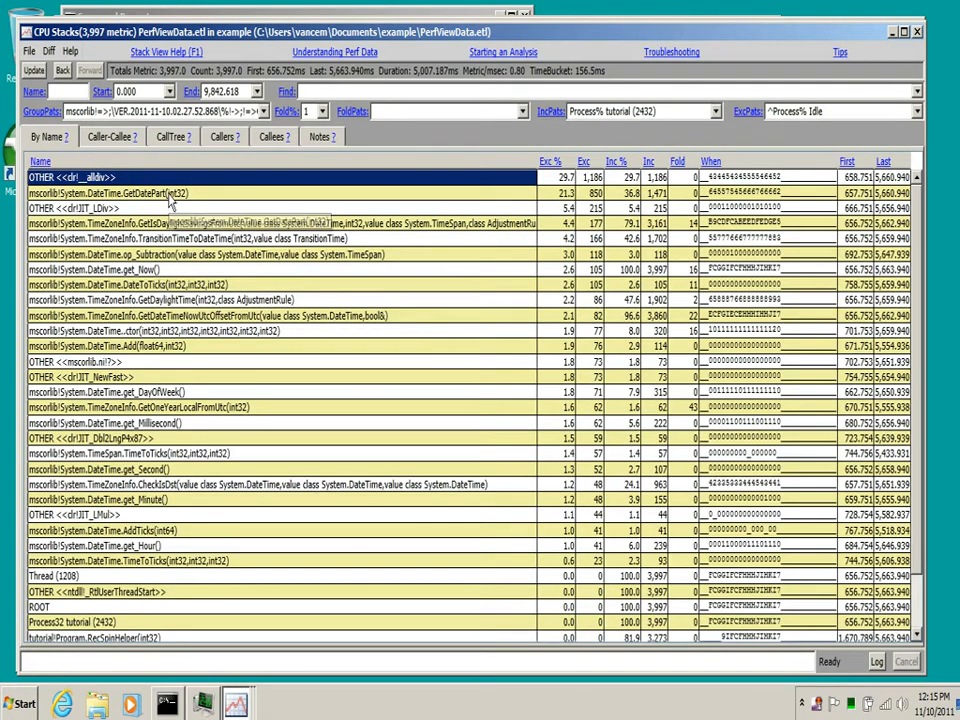
double_click(170, 194)
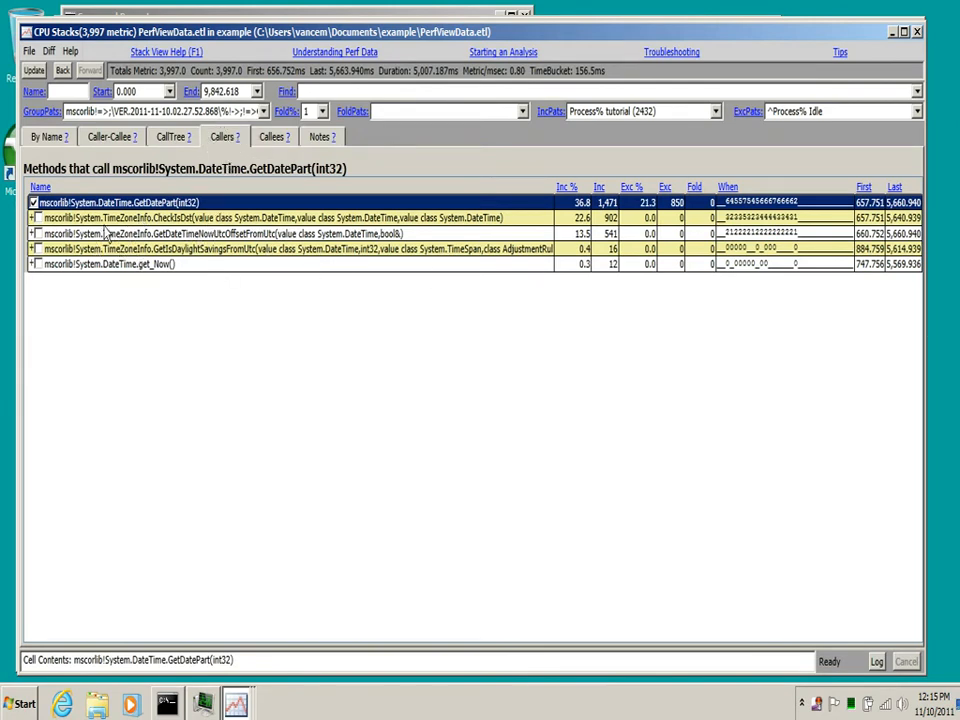
drag(580, 234, 292, 222)
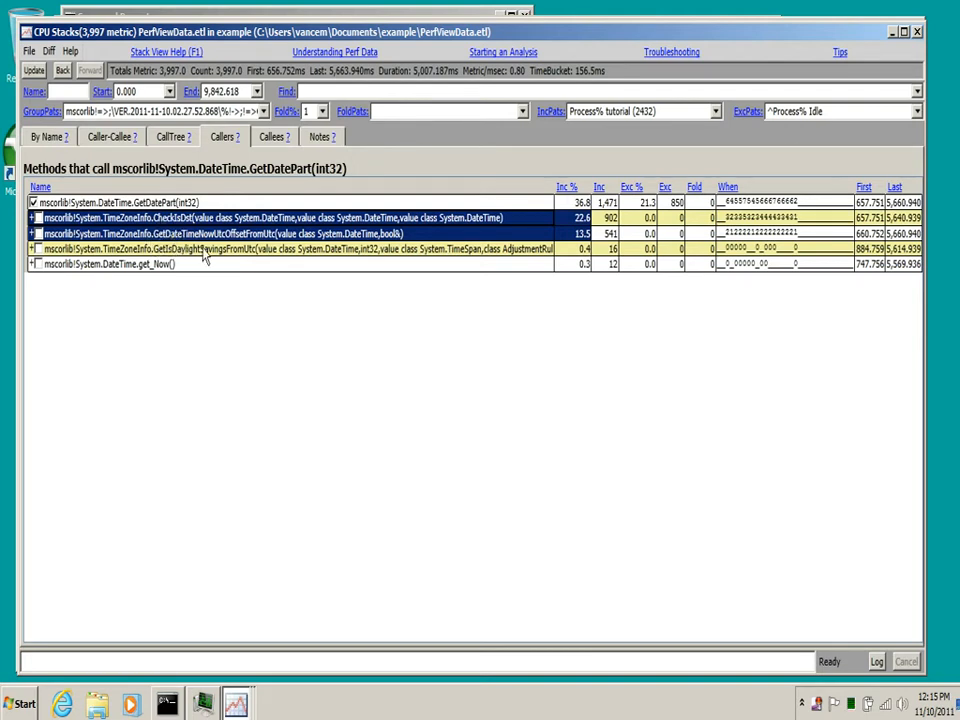
Close the drilled-down stack window and return to the original CPU stacks of the tutorial process
drag(475, 35, 463, 258)
click(906, 255)
mouse_move(701, 45)
mouse_down()
mouse_move(705, 570)
mouse_move(713, 38)
mouse_up()
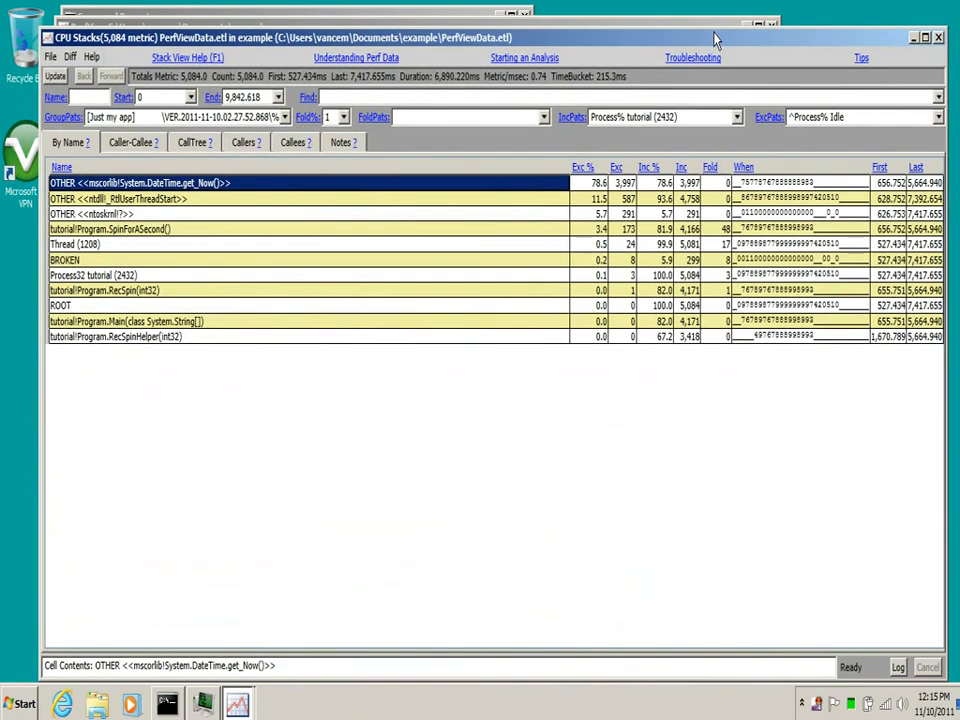
Sum the top two exclusive percentages and bring up the commands for the exclusive cost of OTHER <<mscorlib!System.DateTime.get_Now()>>
drag(600, 199, 598, 183)
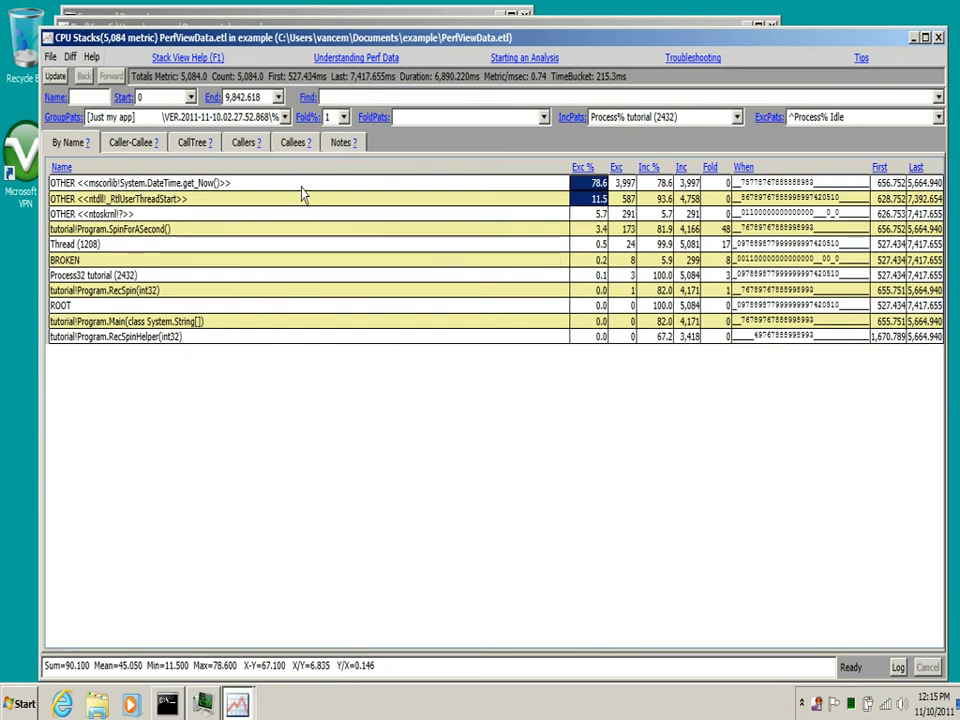
click(398, 184)
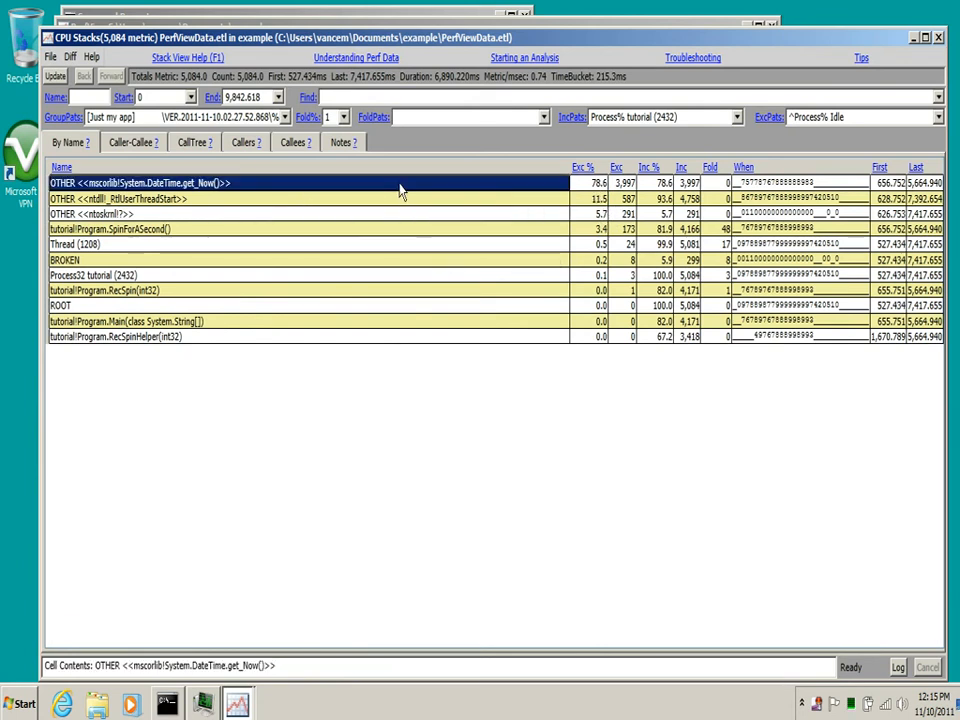
click(624, 184)
right_click(623, 184)
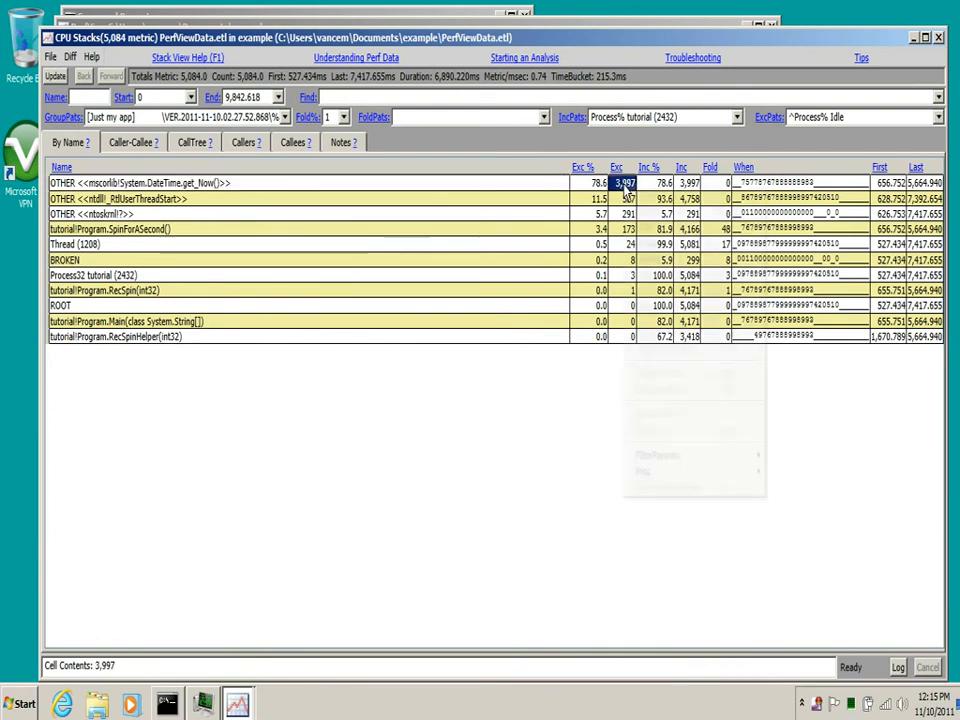